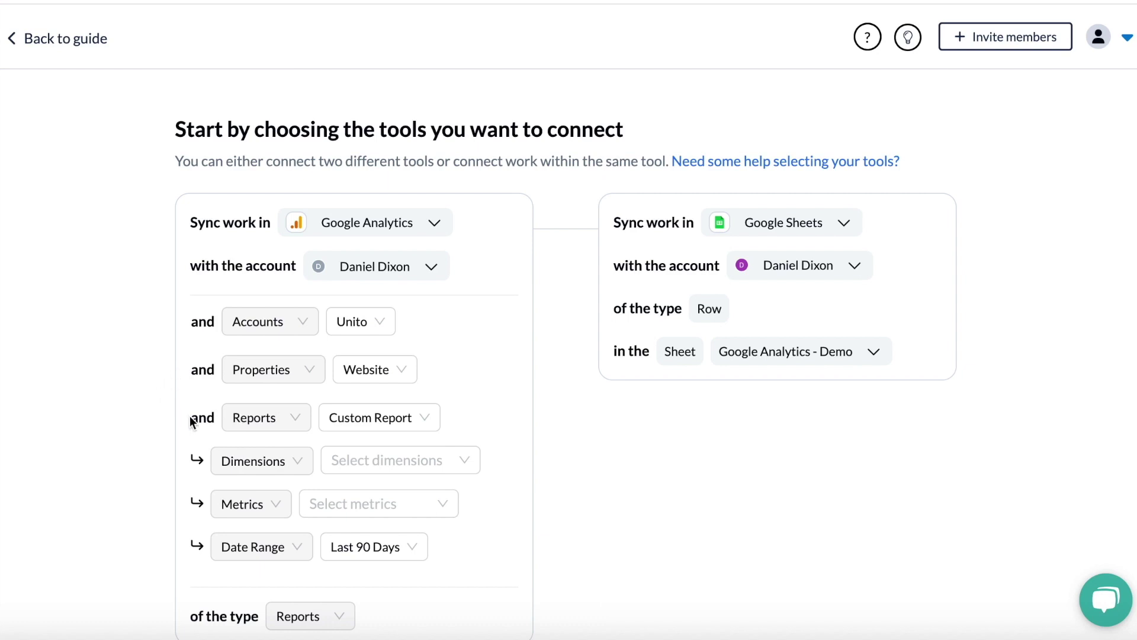
Add Landing page and Month as the report's dimensions.
click(386, 461)
text(landin)
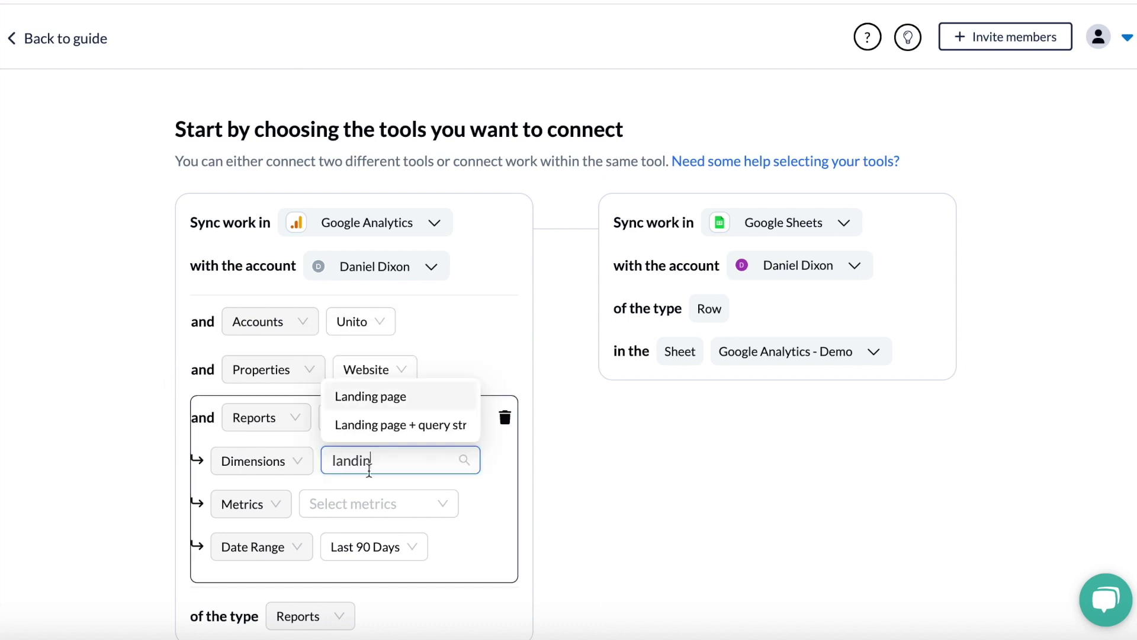
click(350, 402)
click(436, 460)
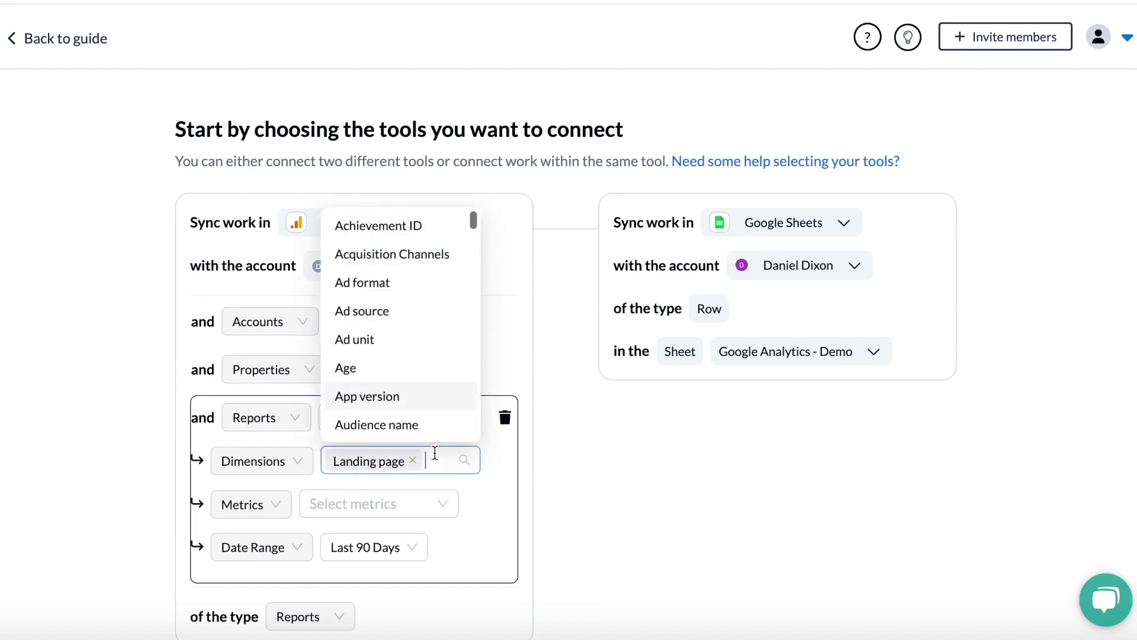
text(mont)
click(363, 337)
click(146, 496)
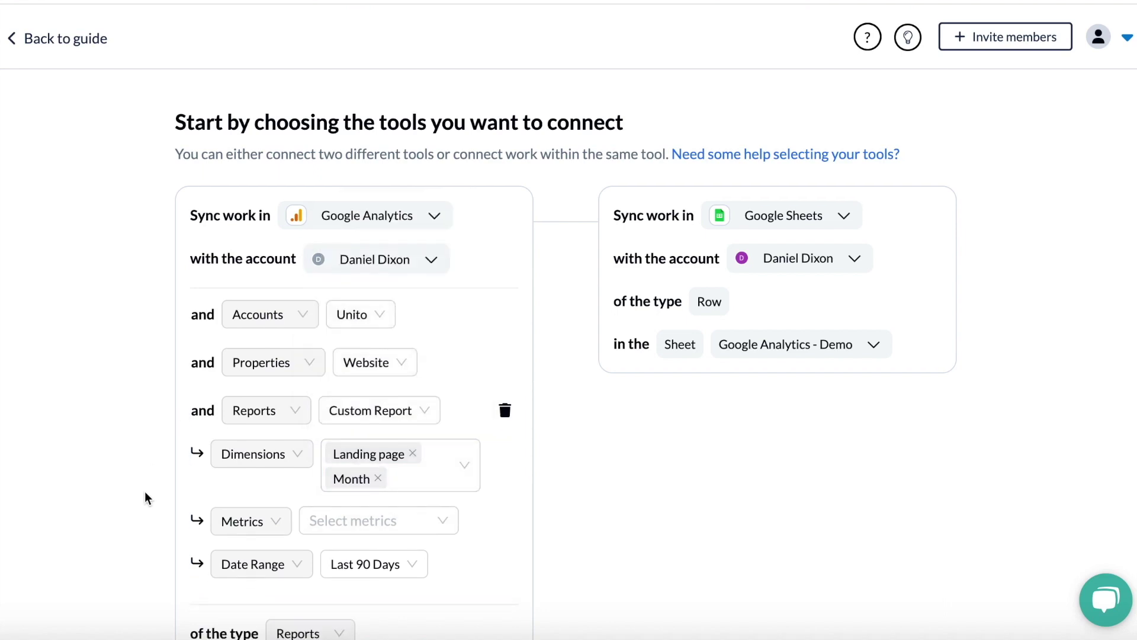
Add Sessions, Total users, Bounce rate and Engaged sessions as the report's metrics.
click(379, 520)
text(sessions)
click(356, 457)
text(tot)
click(342, 485)
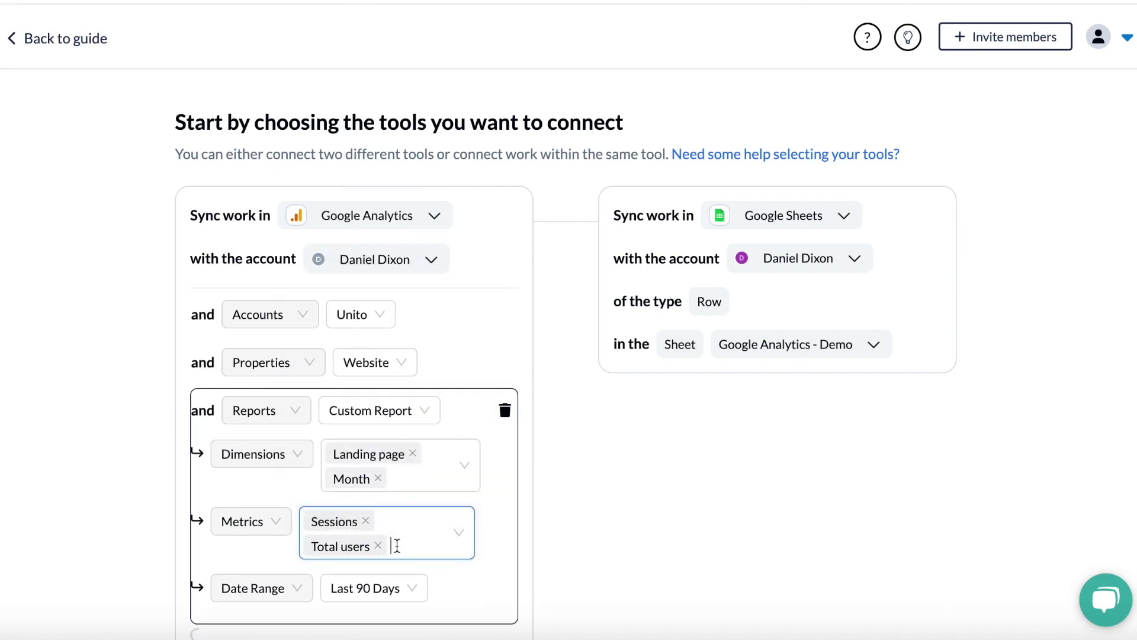
click(411, 538)
text(bounce)
click(393, 495)
text(engag)
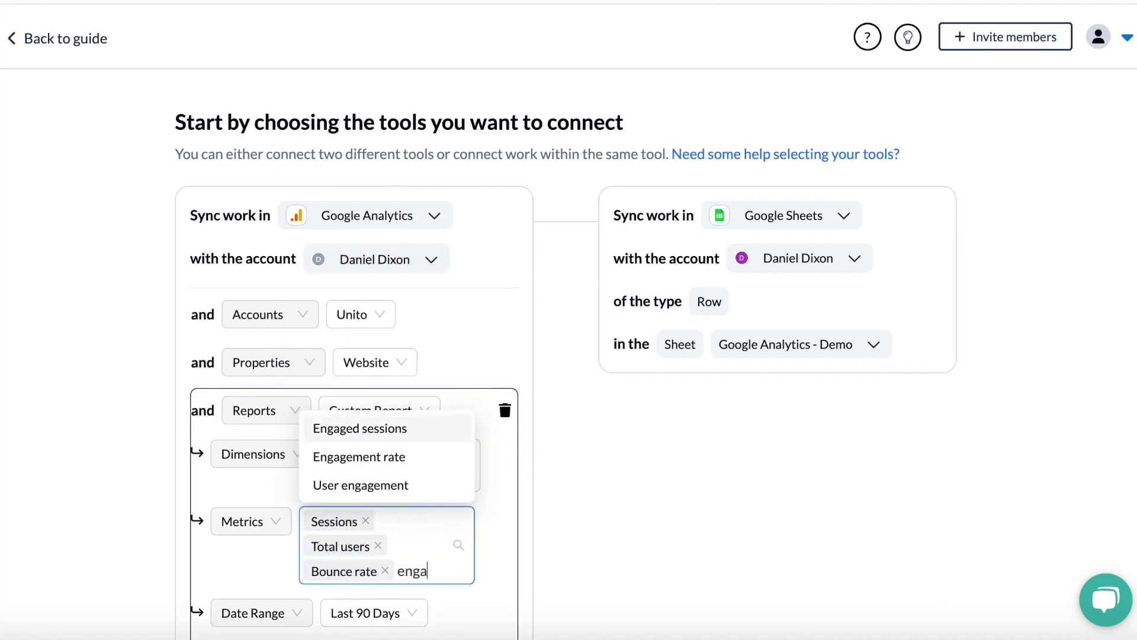
click(409, 428)
click(120, 477)
Keep the report's date range at Last 90 Days.
scroll(121, 477, down, 1)
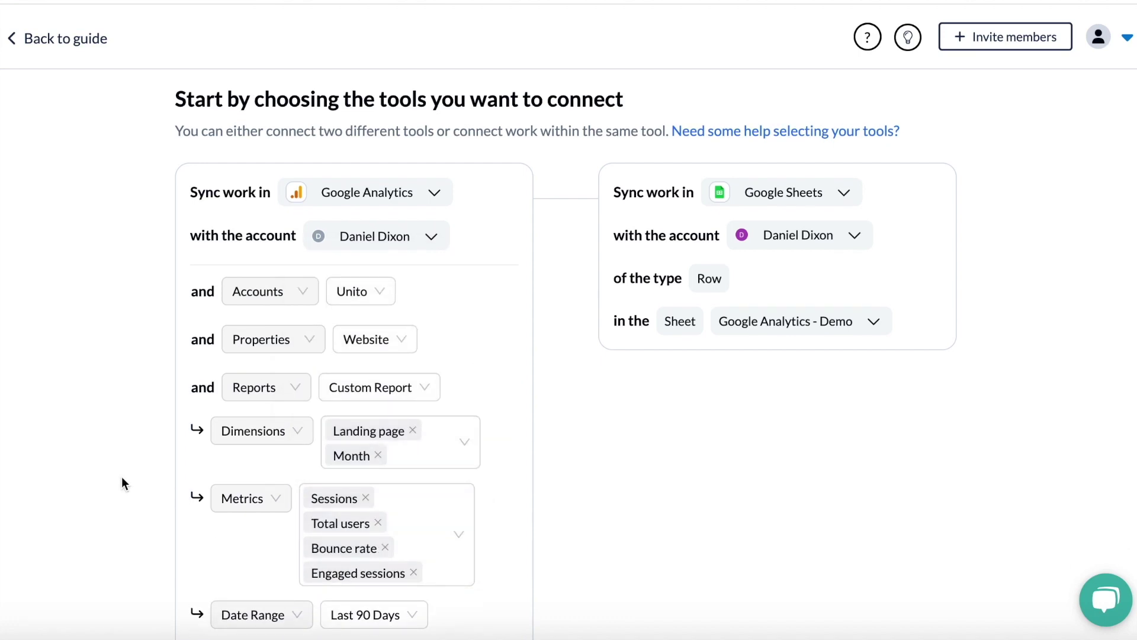
scroll(122, 477, down, 3)
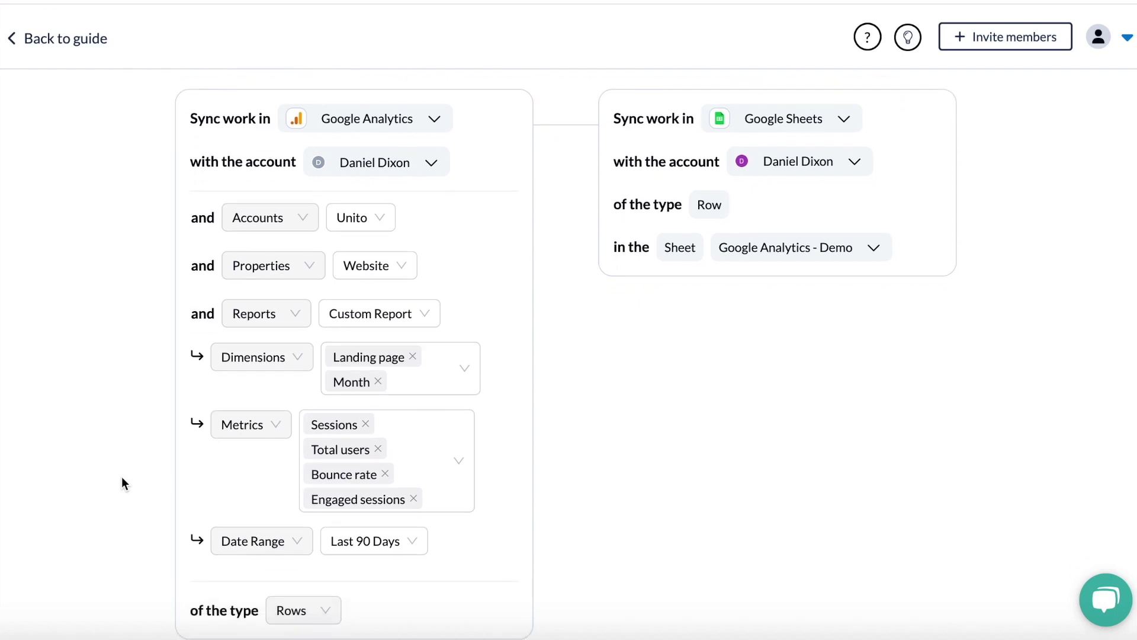
scroll(122, 477, down, 1)
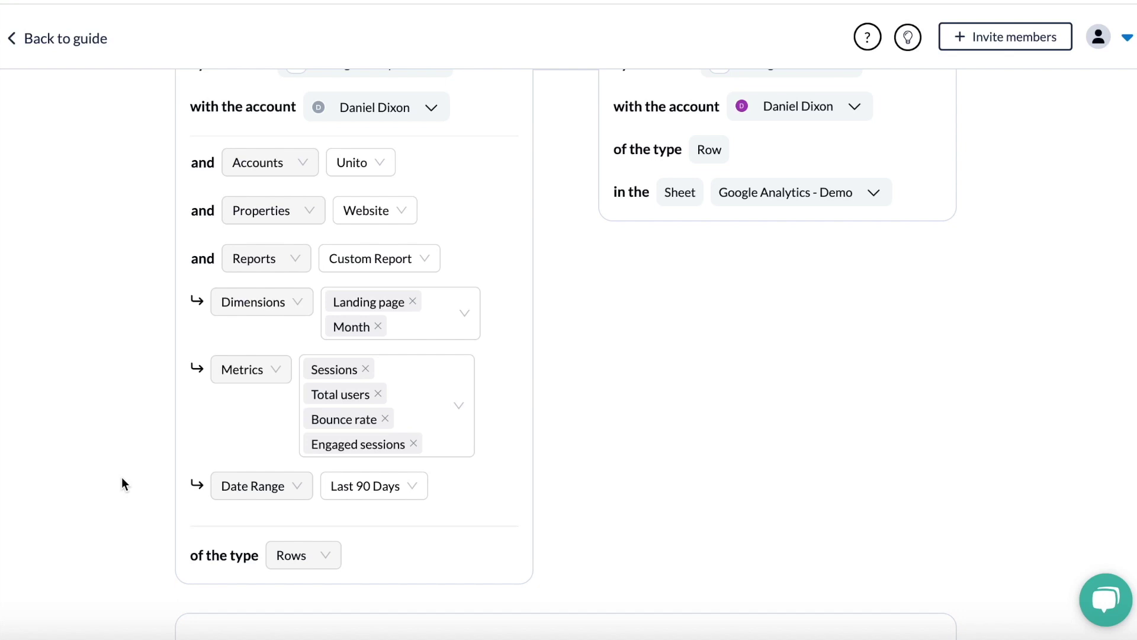
click(350, 485)
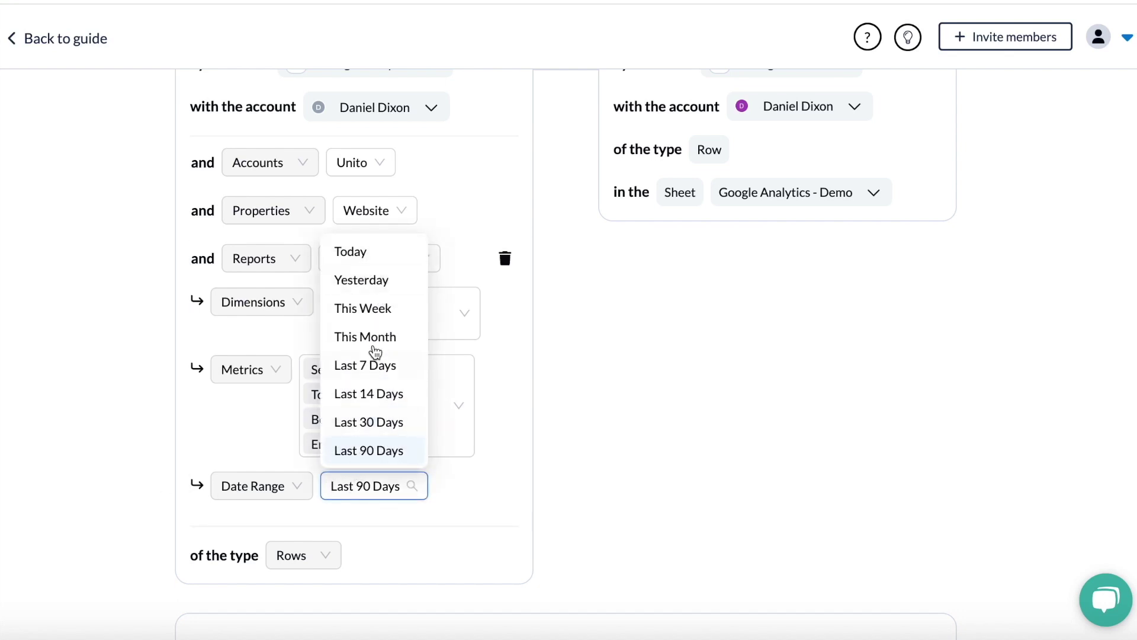
scroll(375, 356, down, 1)
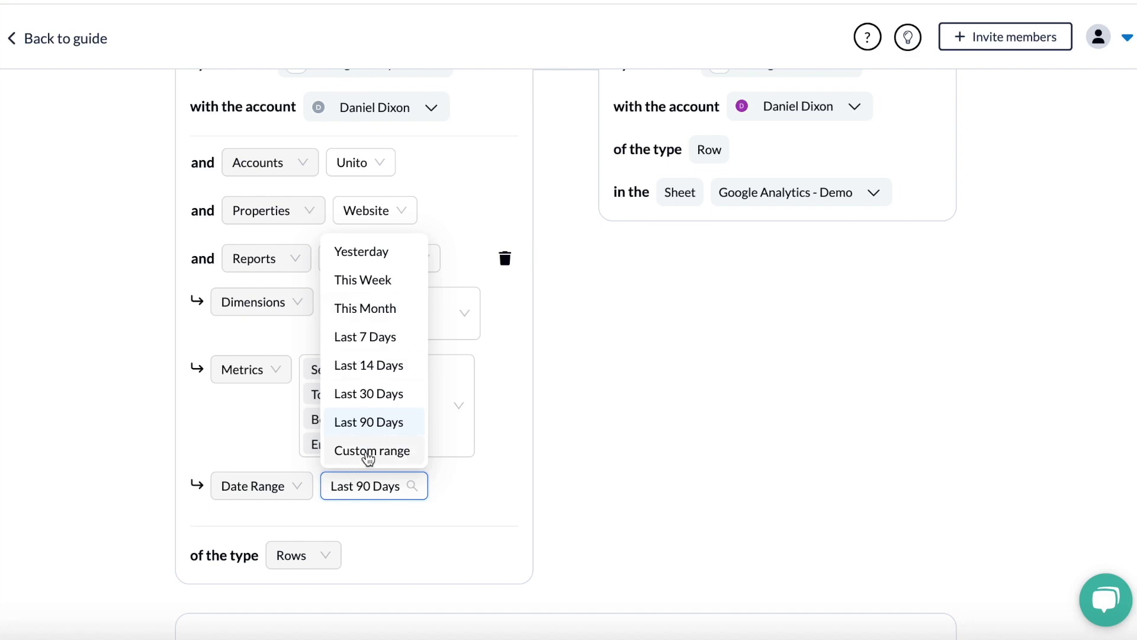
click(116, 425)
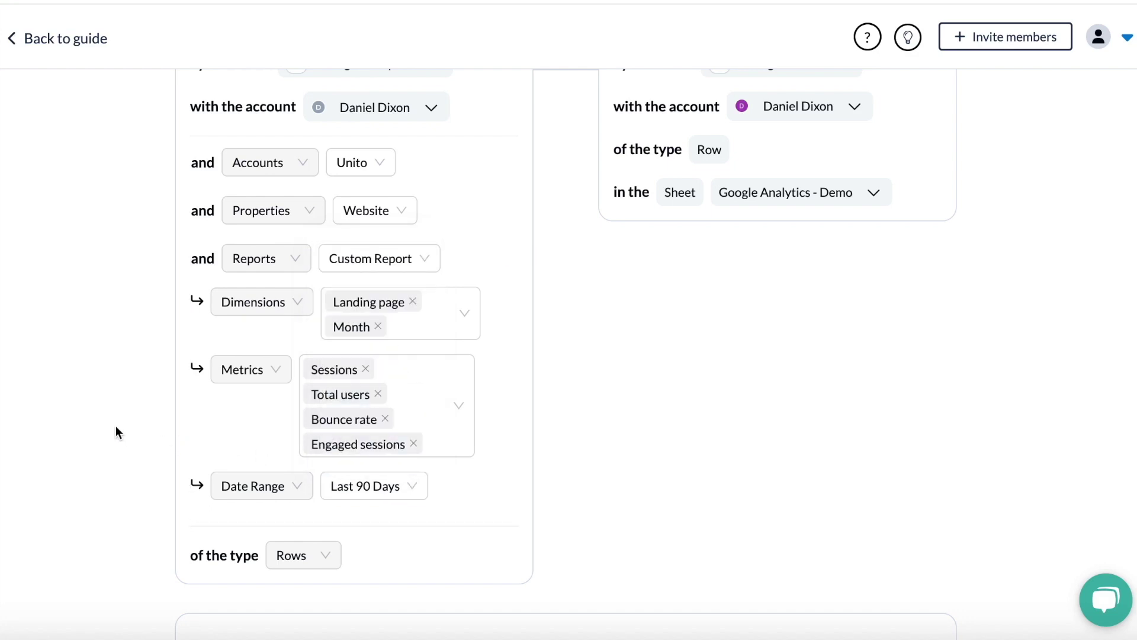
scroll(671, 470, up, 2)
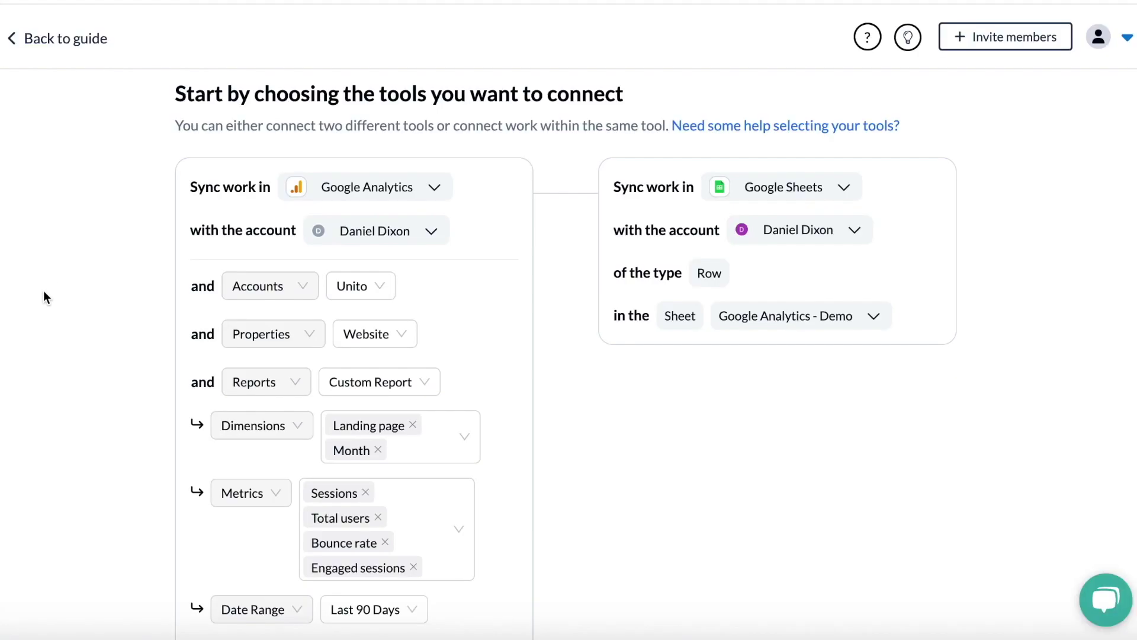
Scroll down to review the Google Analytics - Demo sheet setup.
scroll(63, 287, down, 4)
scroll(64, 290, down, 4)
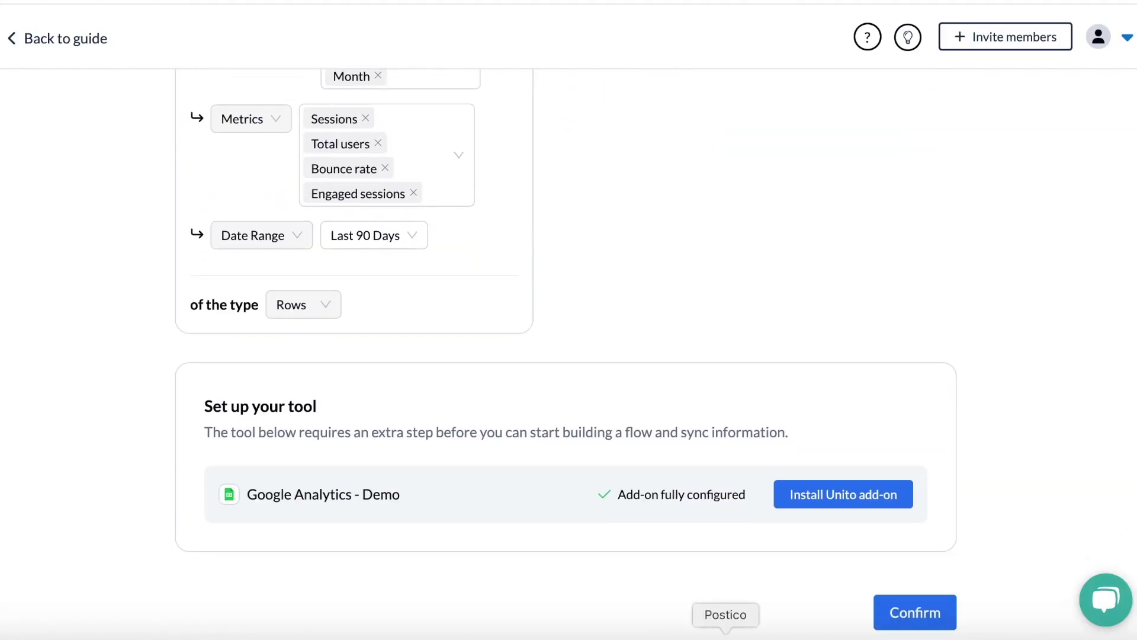
Confirm the connected tools and raise the export limit to 1000 rows.
click(890, 591)
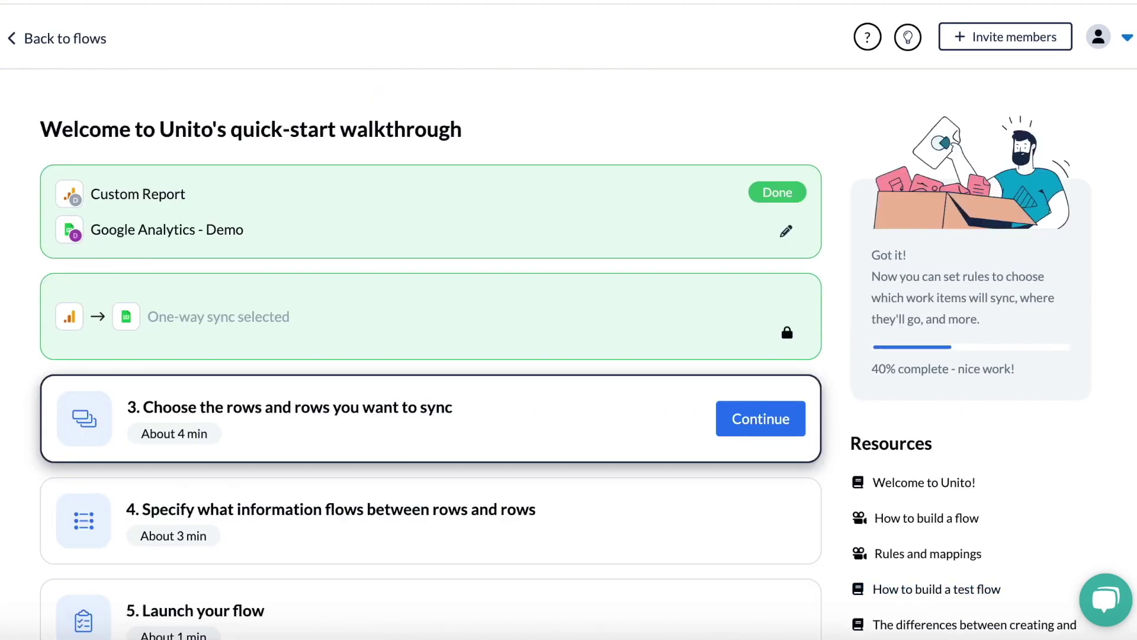
click(788, 416)
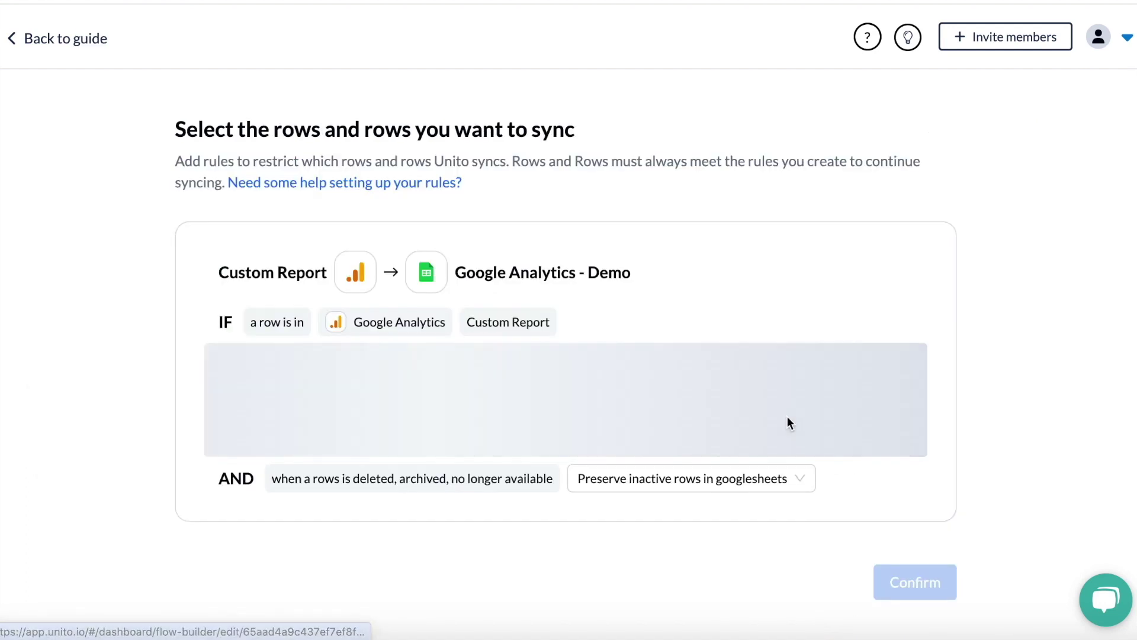
scroll(144, 336, down, 1)
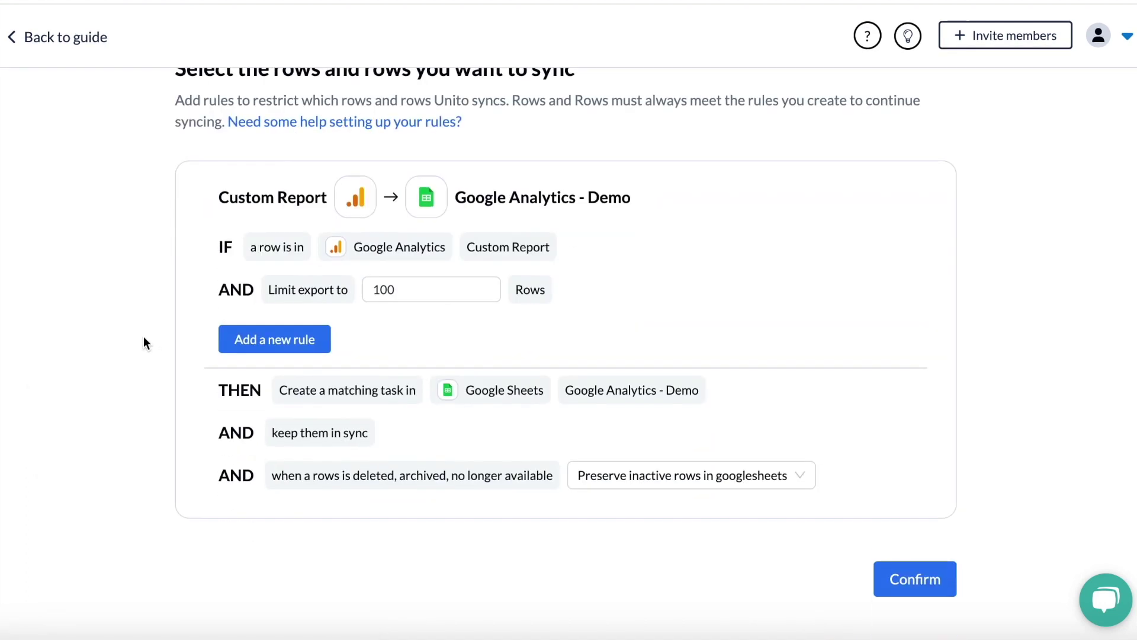
click(424, 292)
text(0)
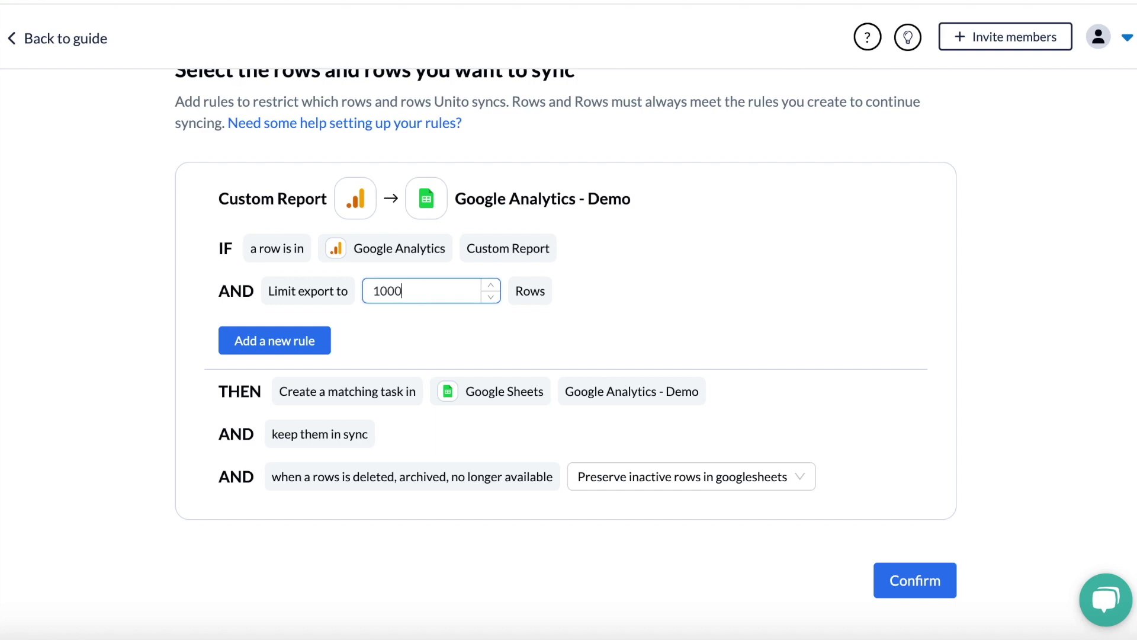
Add a Landing page rule matching 'solution', then delete it.
click(264, 342)
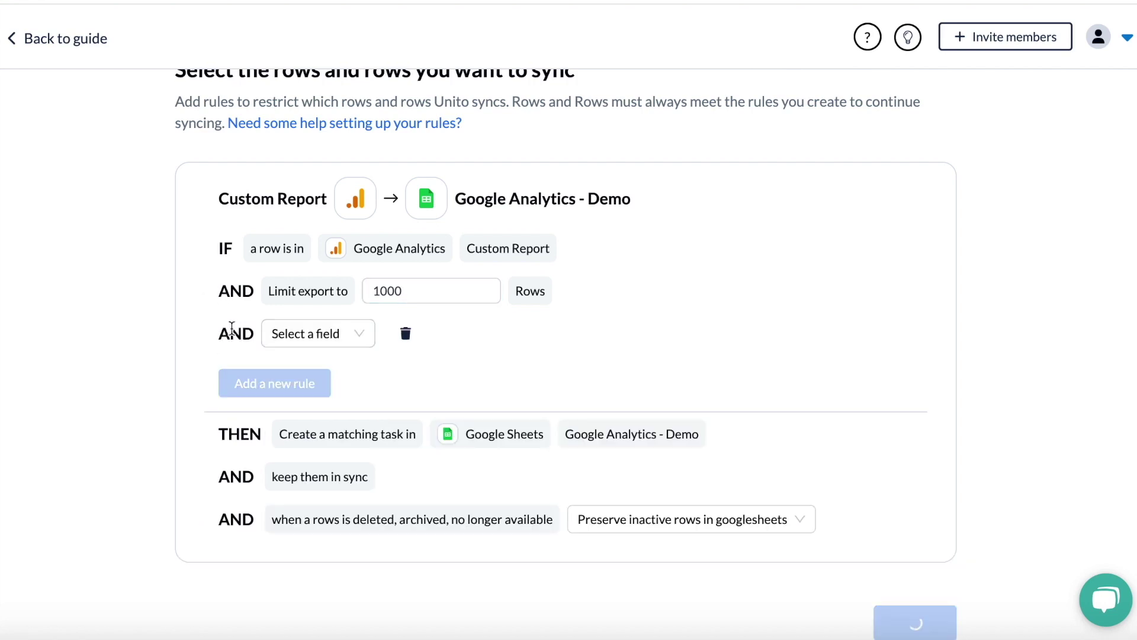
click(274, 334)
click(303, 401)
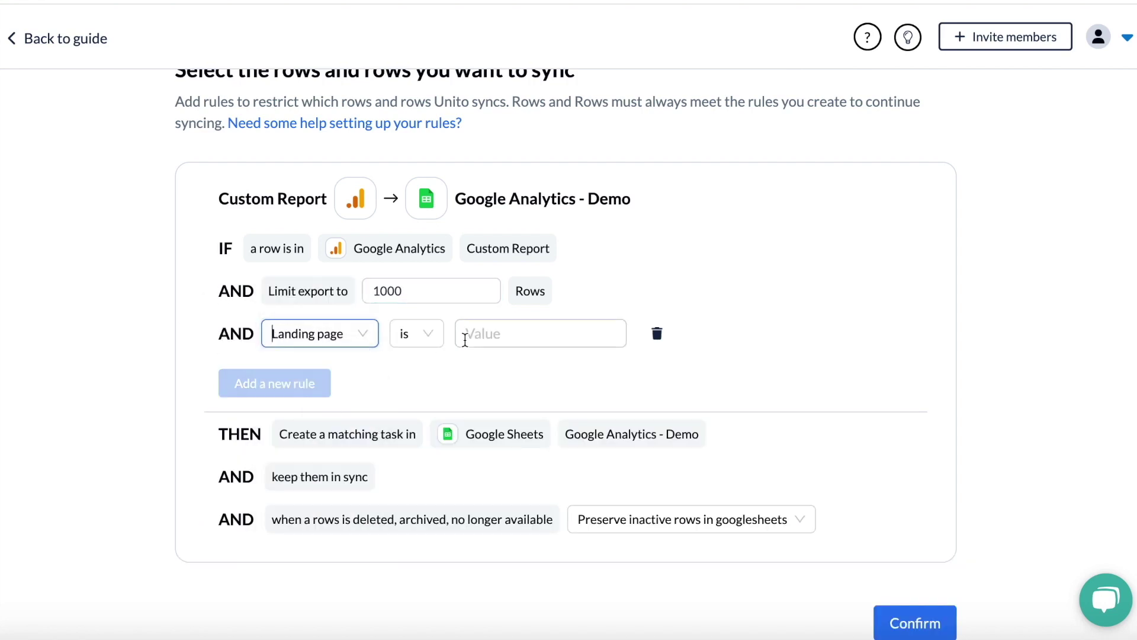
click(480, 336)
text(s)
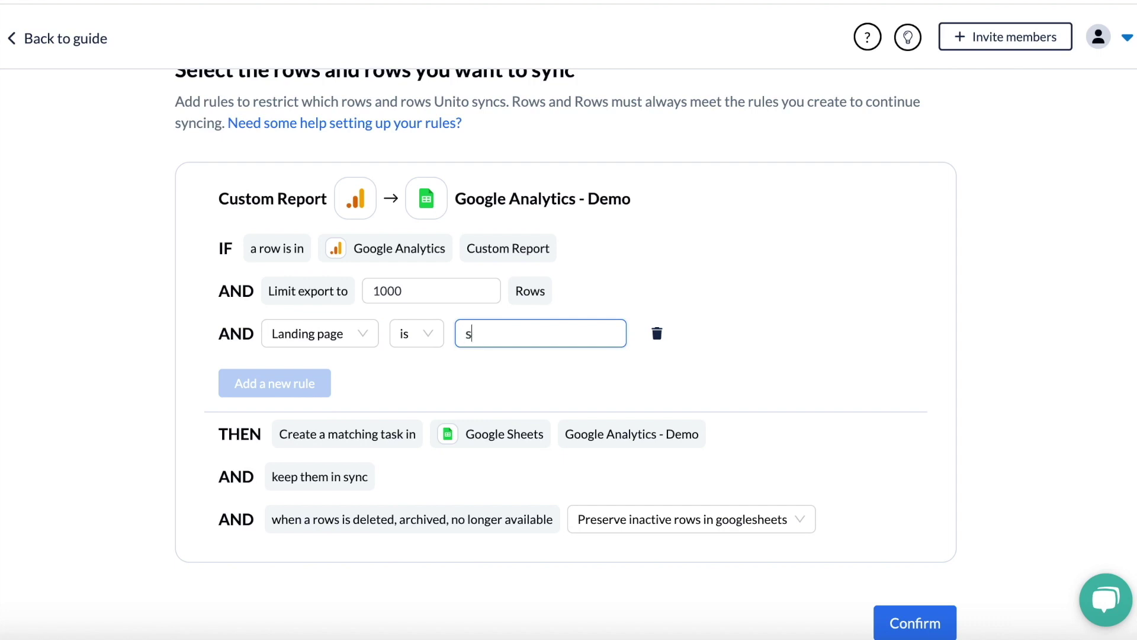
text(olution)
click(657, 333)
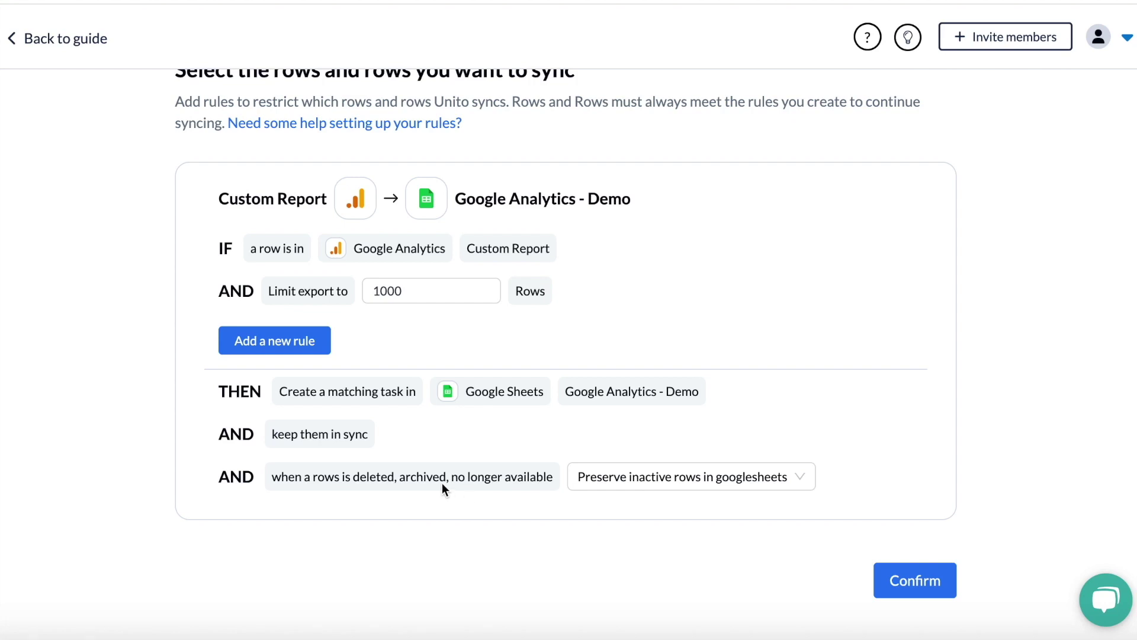
Set inactive rows to be removed from googlesheets and confirm the row rules.
click(636, 479)
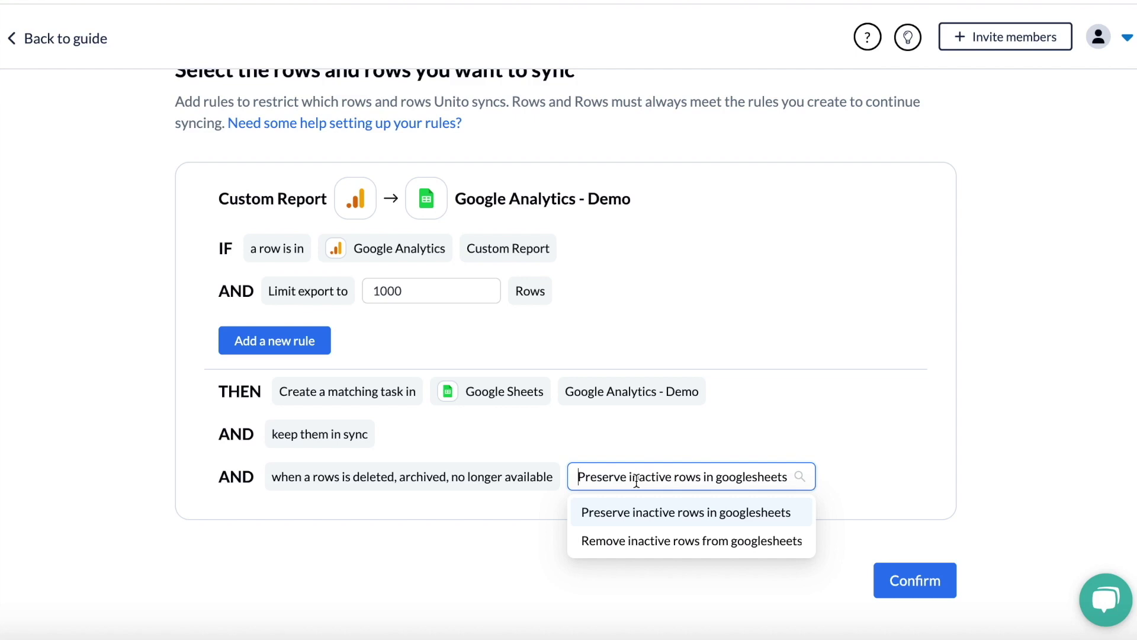
click(638, 540)
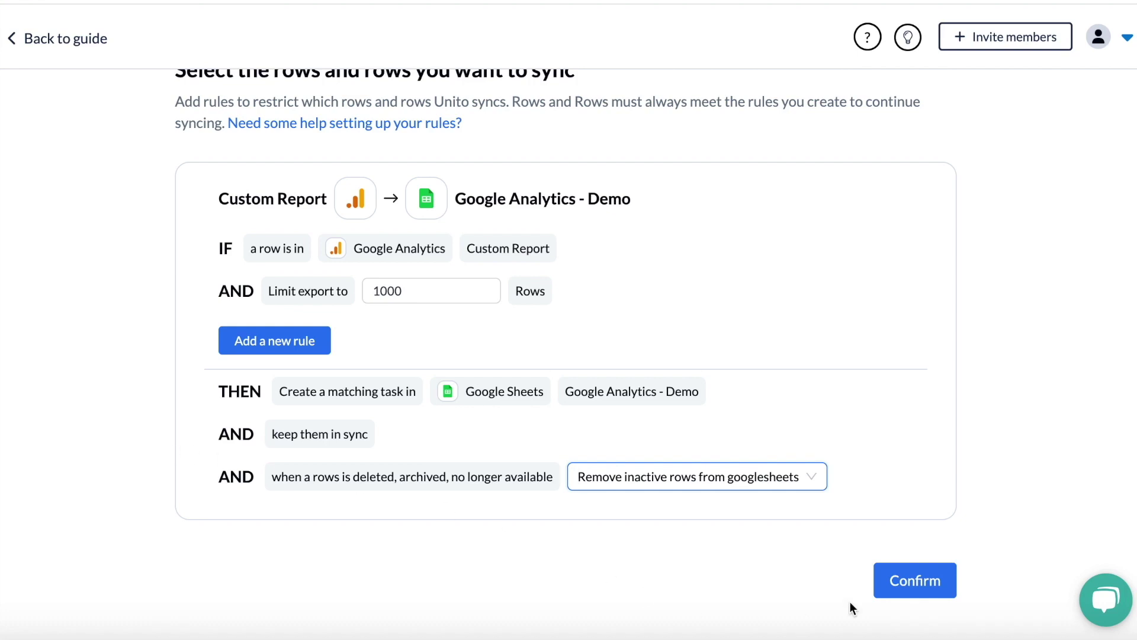
click(927, 576)
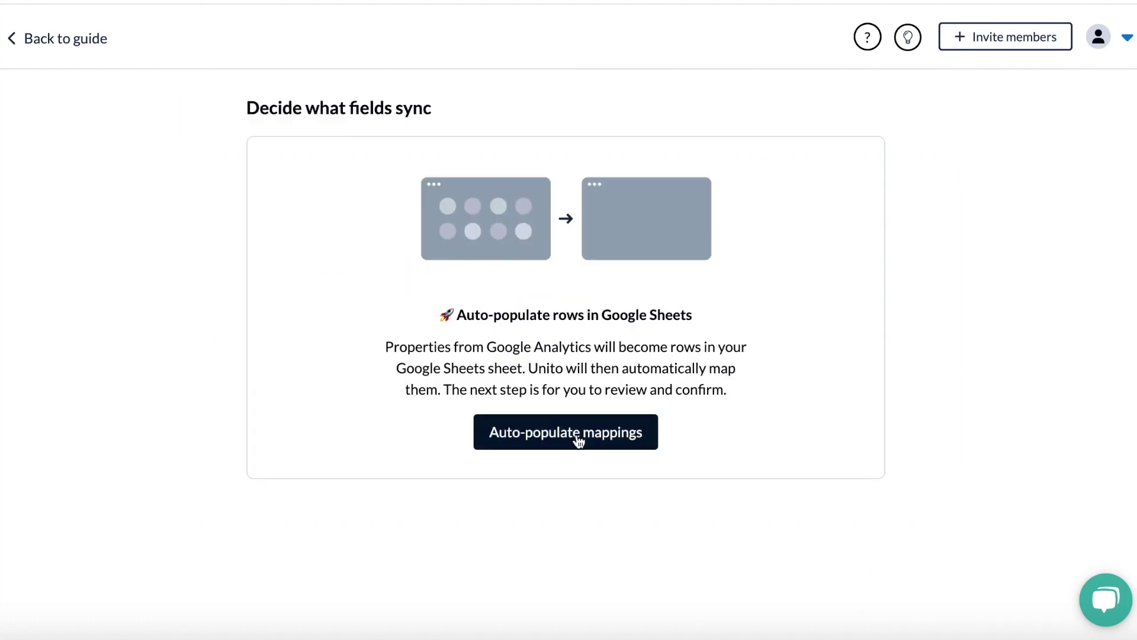
Auto-populate the six one-way field mappings, review them, and confirm.
click(578, 437)
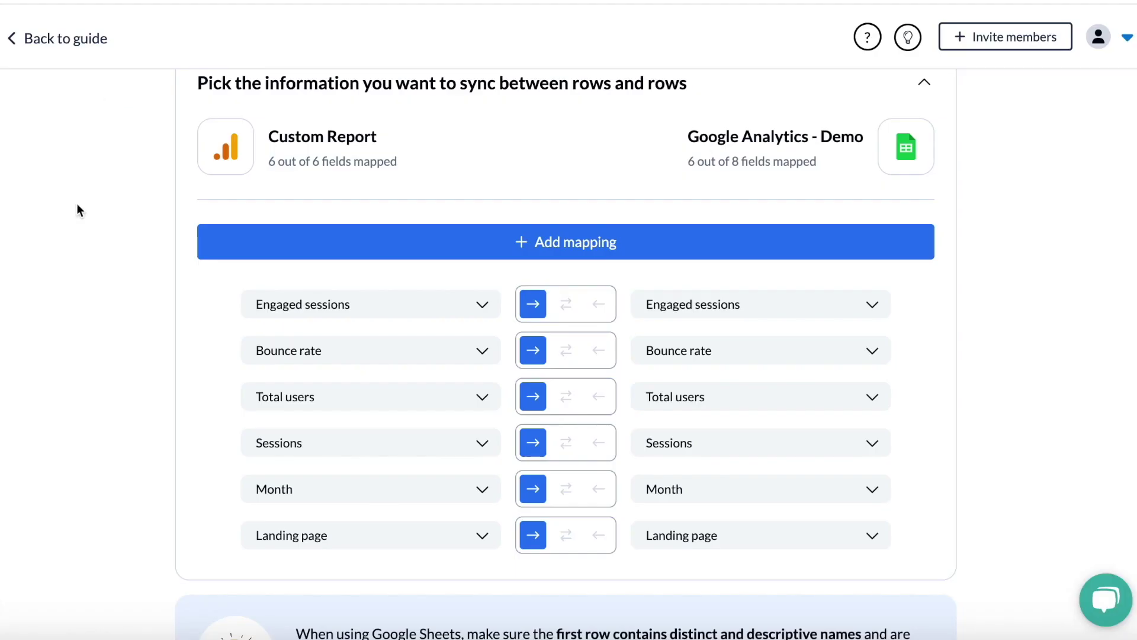
scroll(89, 198, up, 2)
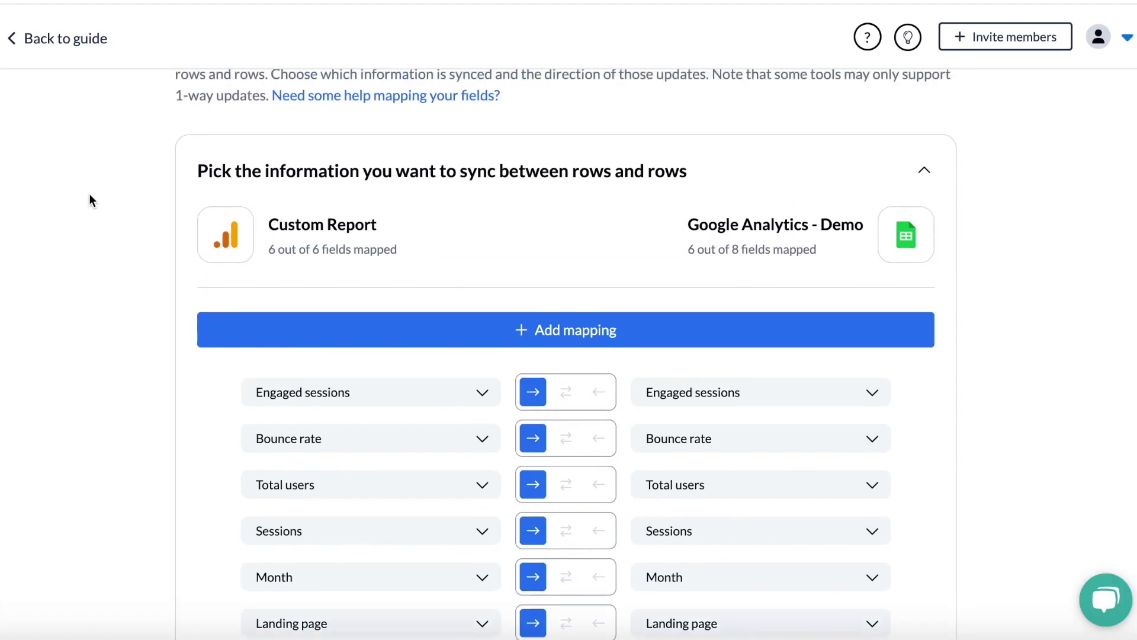
scroll(436, 253, down, 2)
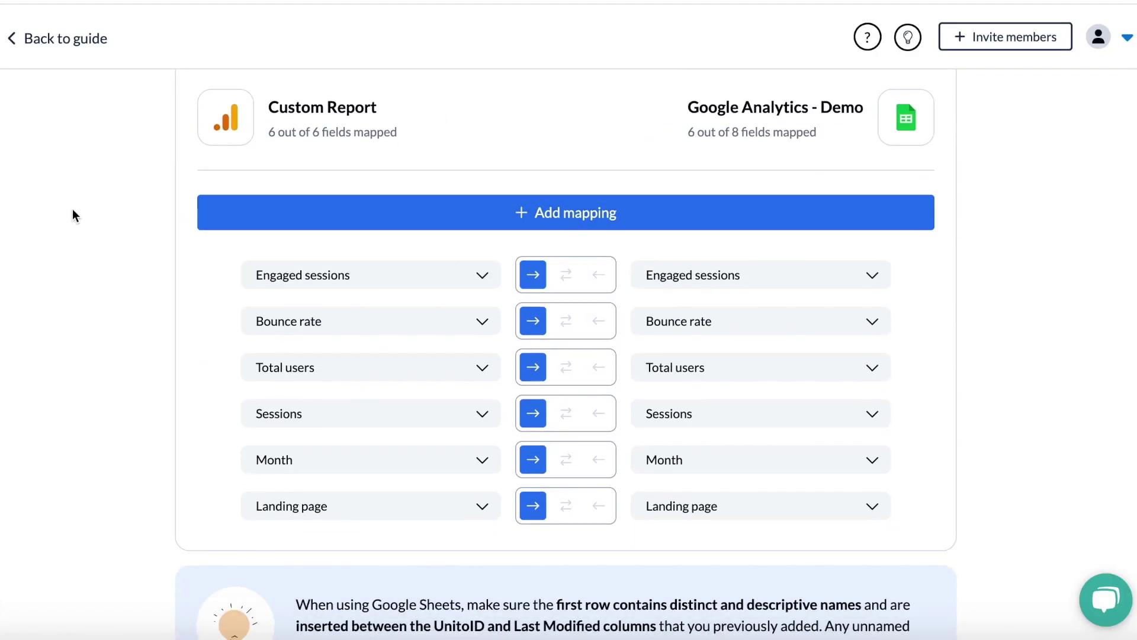
scroll(107, 217, down, 3)
scroll(1023, 414, up, 1)
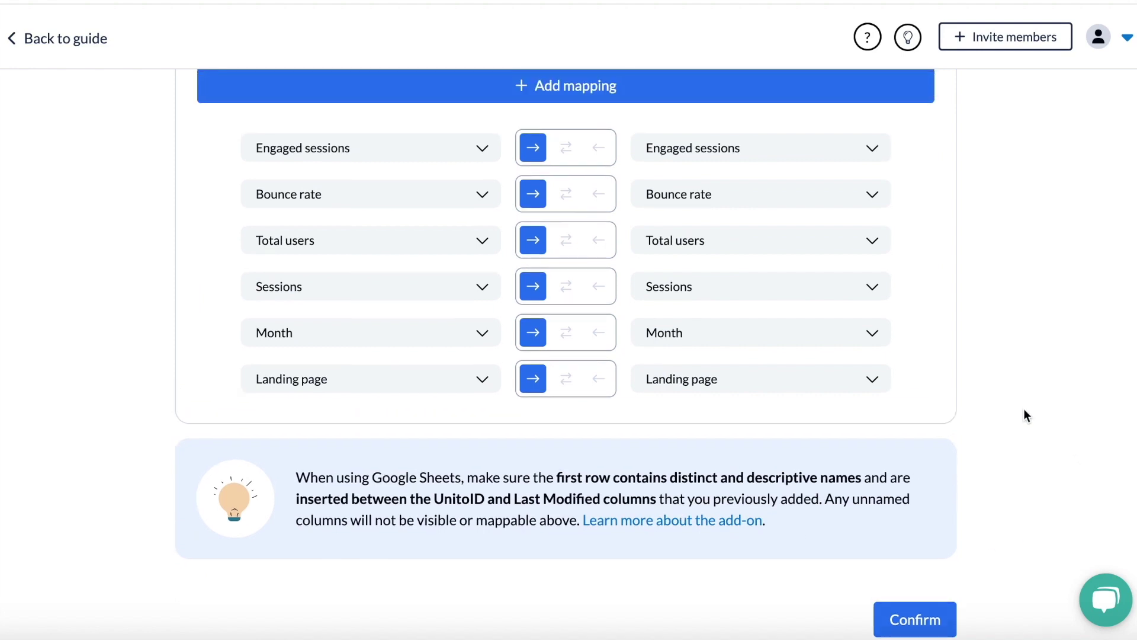
scroll(879, 561, down, 1)
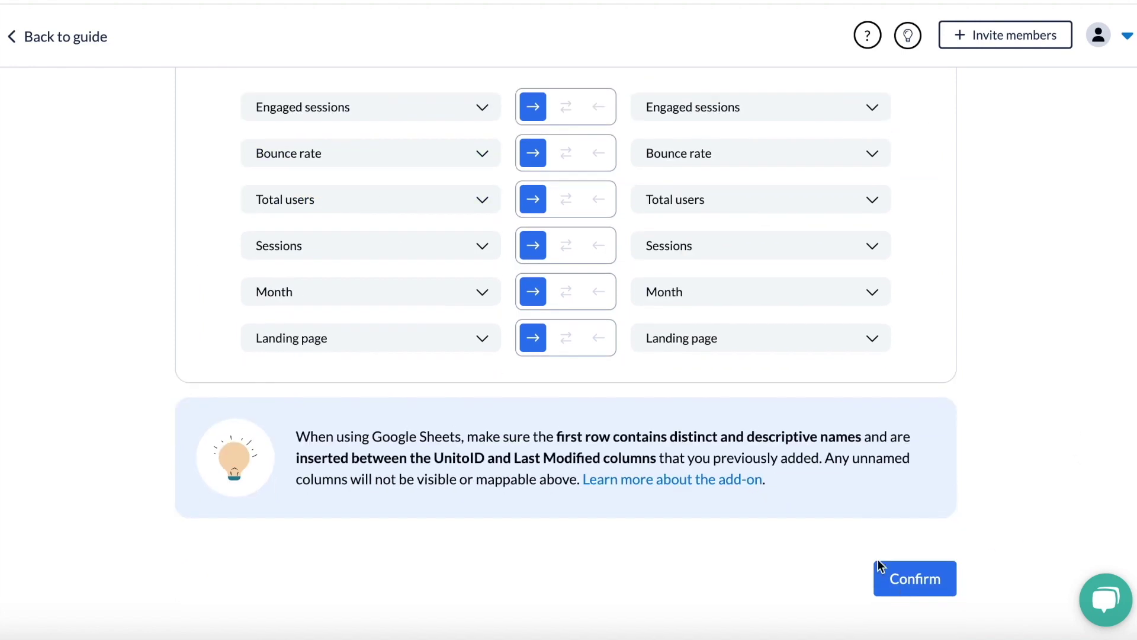
click(903, 586)
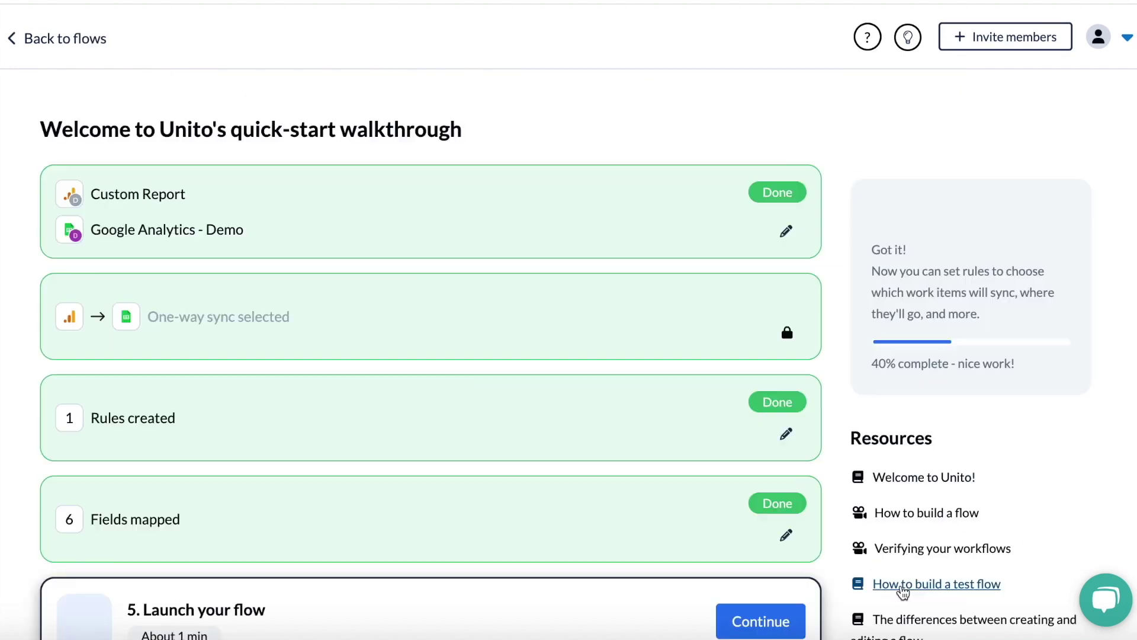
Continue to step 5, Launch your flow.
scroll(711, 521, down, 2)
click(732, 538)
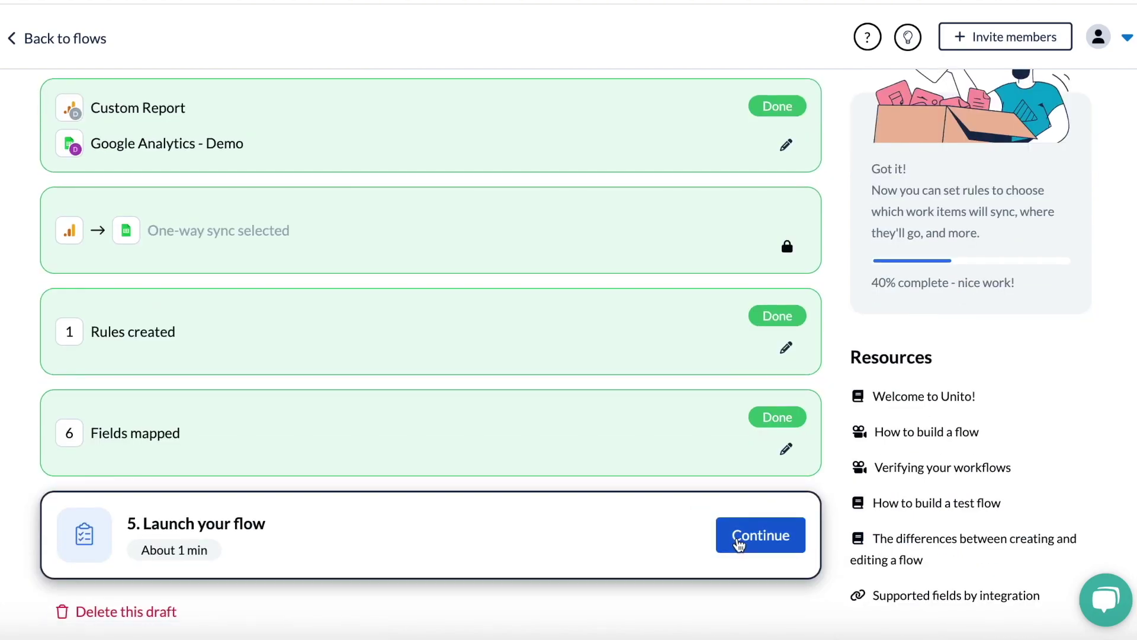